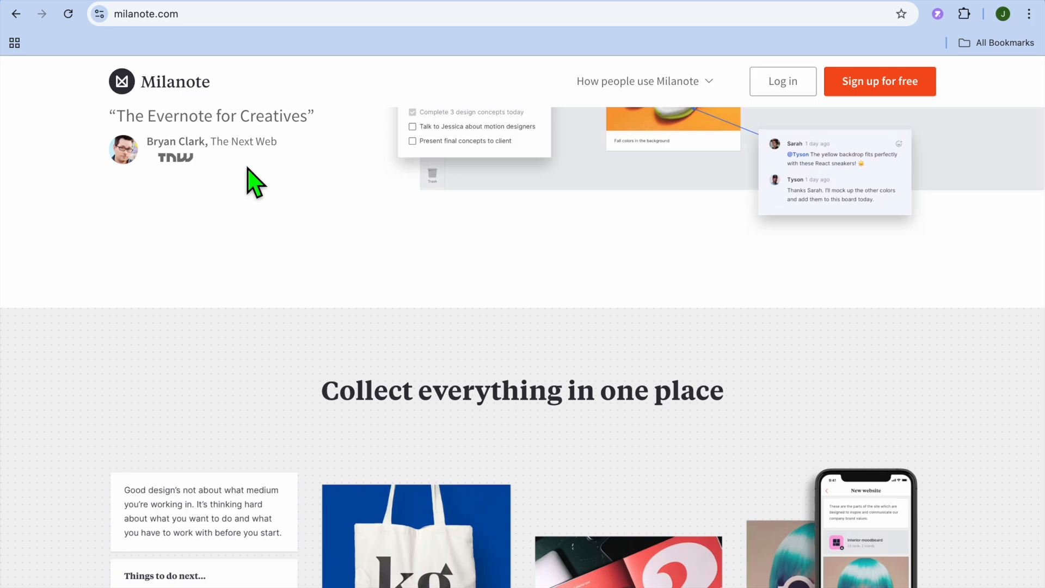
Skip the onboarding questions about the type of creative work.
scroll(319, 196, "up", 5)
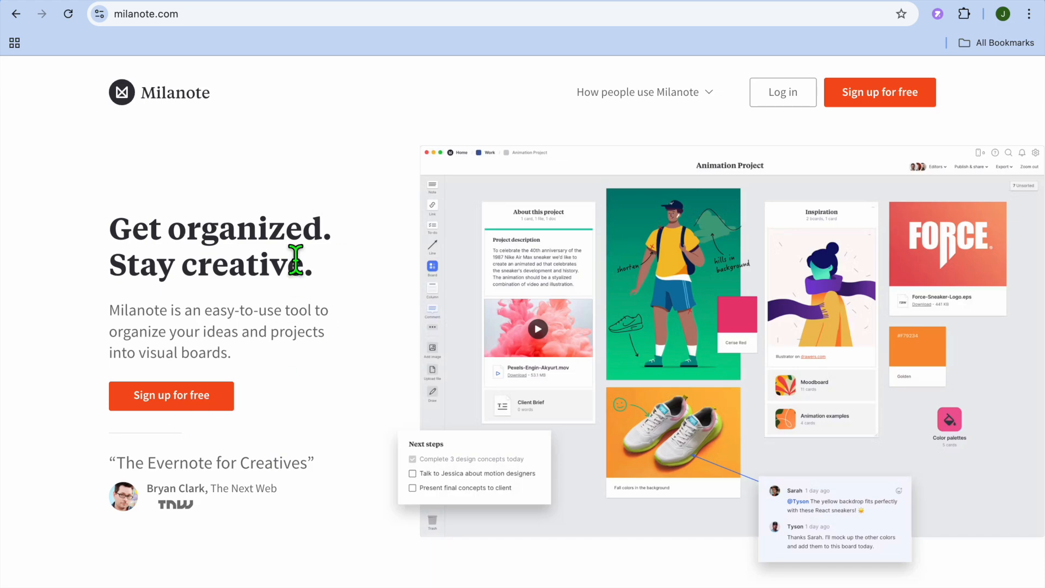
left_click(292, 0)
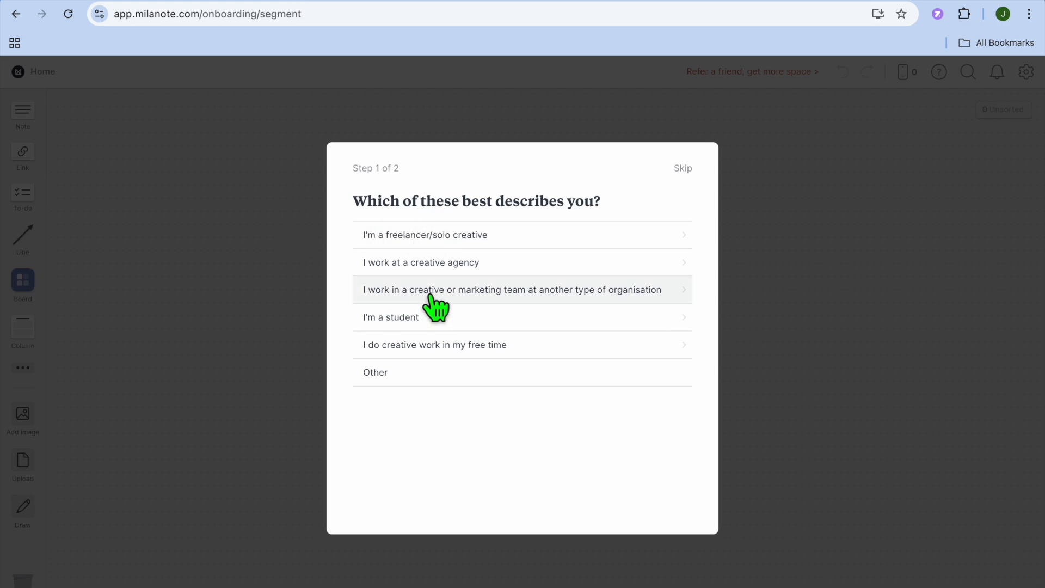
left_click(682, 170)
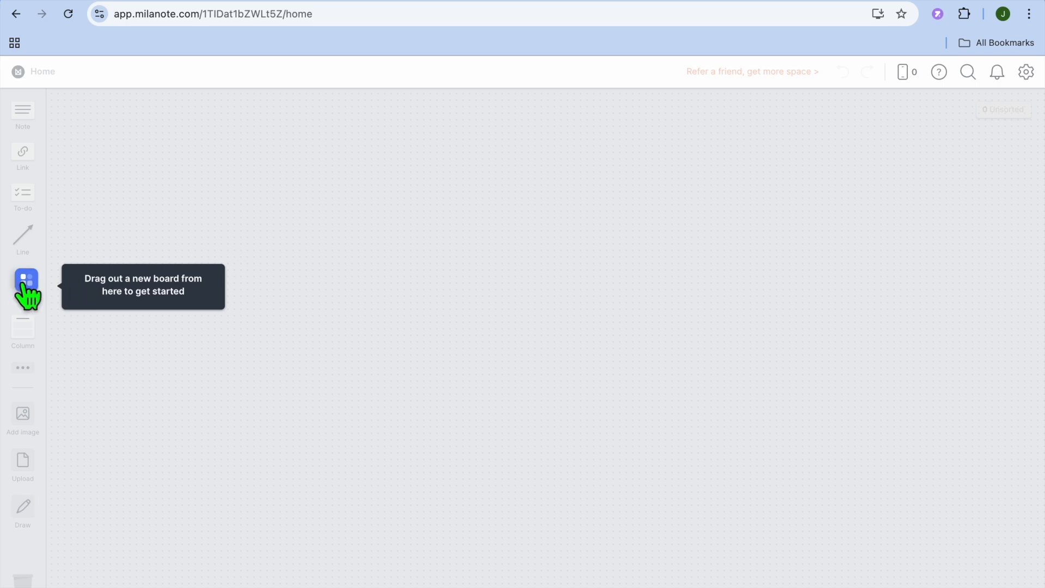
Create a board named "create video" on the Home canvas and open it.
left_click_drag(32, 294, 364, 249)
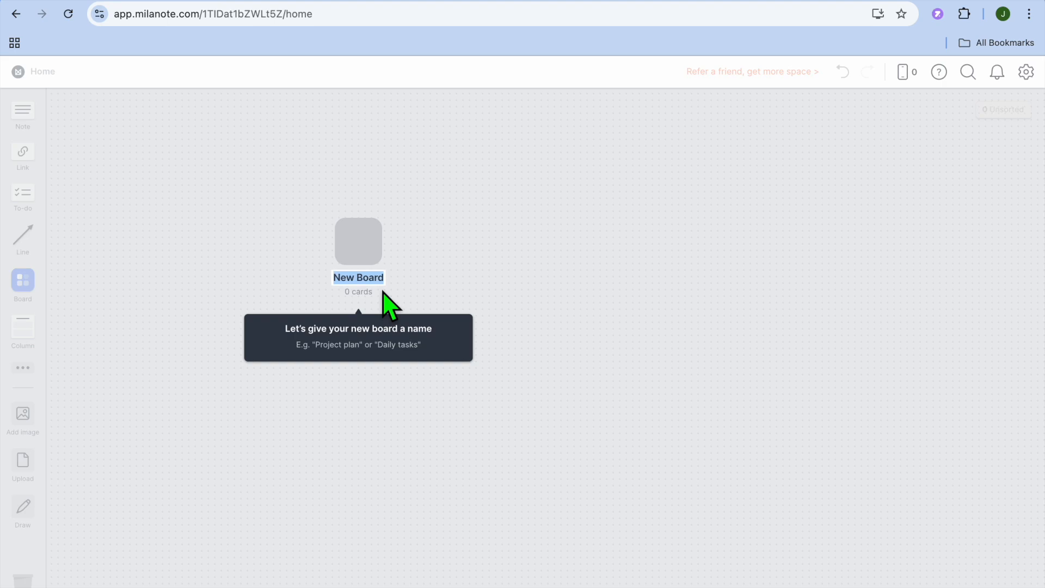
type("c")
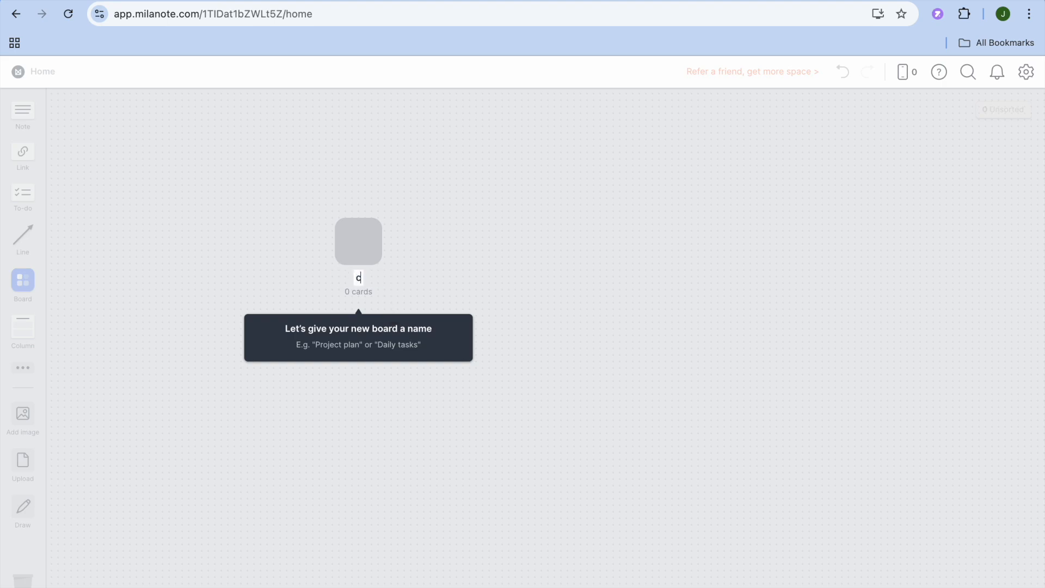
type("reate video")
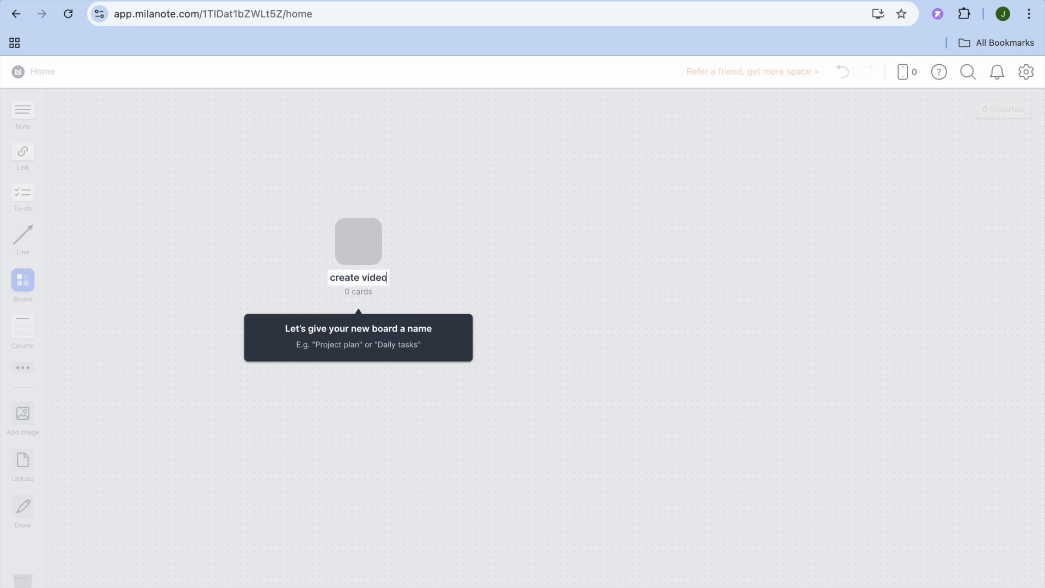
key("Return")
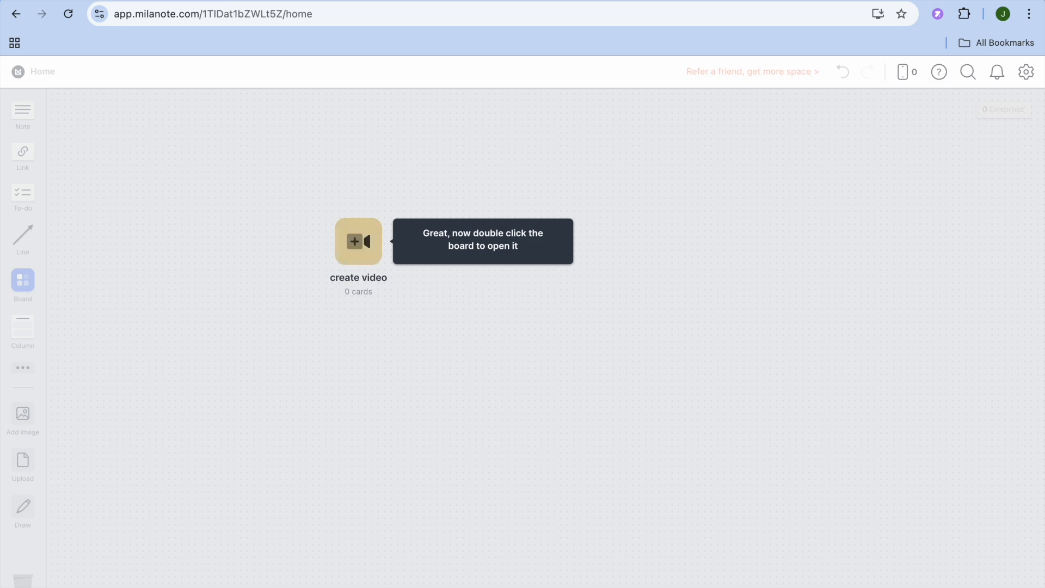
left_click_drag(369, 256, 350, 262)
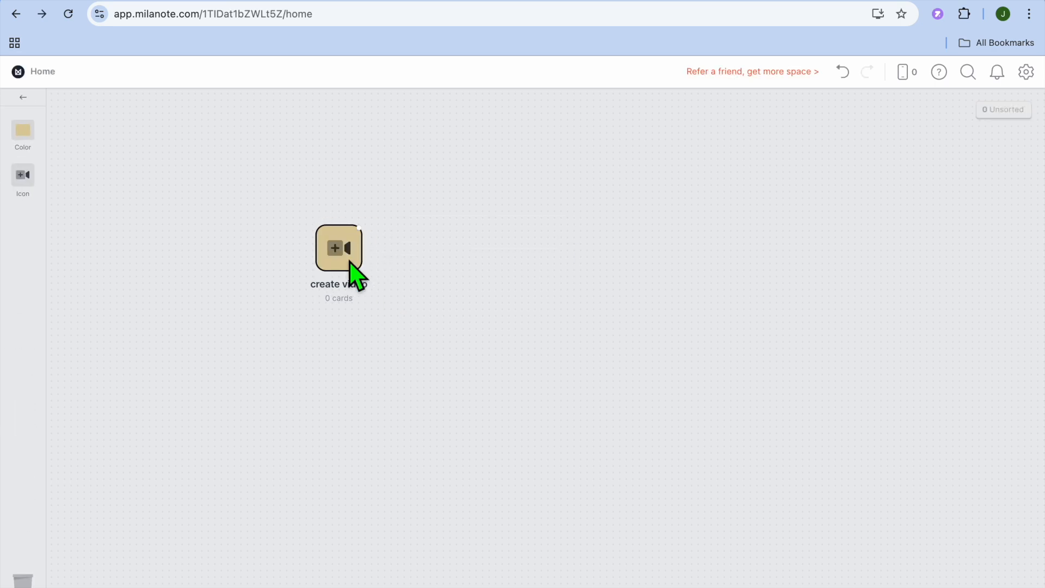
double_click(351, 264)
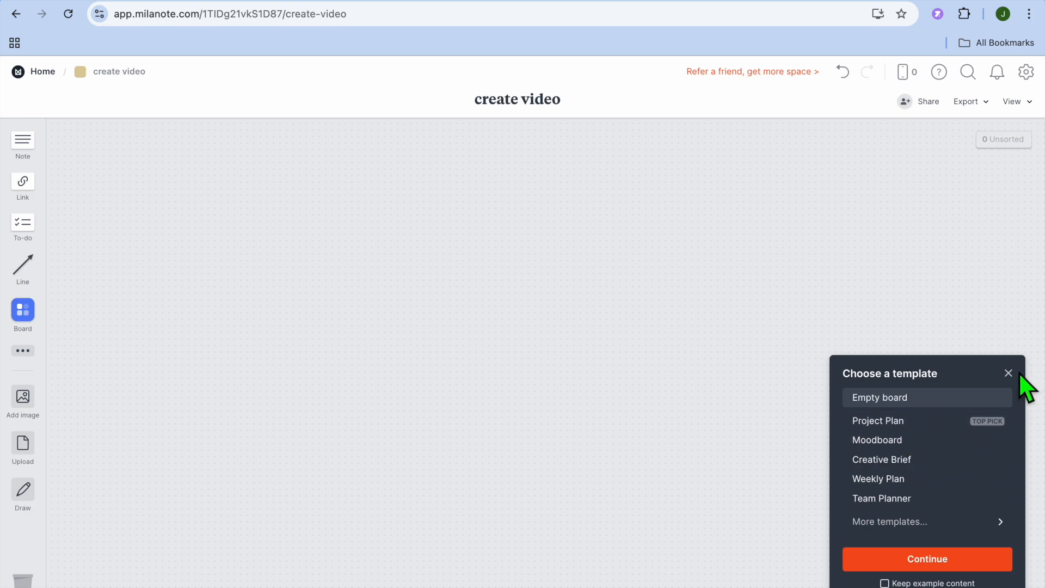
Preview the Project Plan template on the board, then dismiss the template chooser without applying it.
left_click(910, 422)
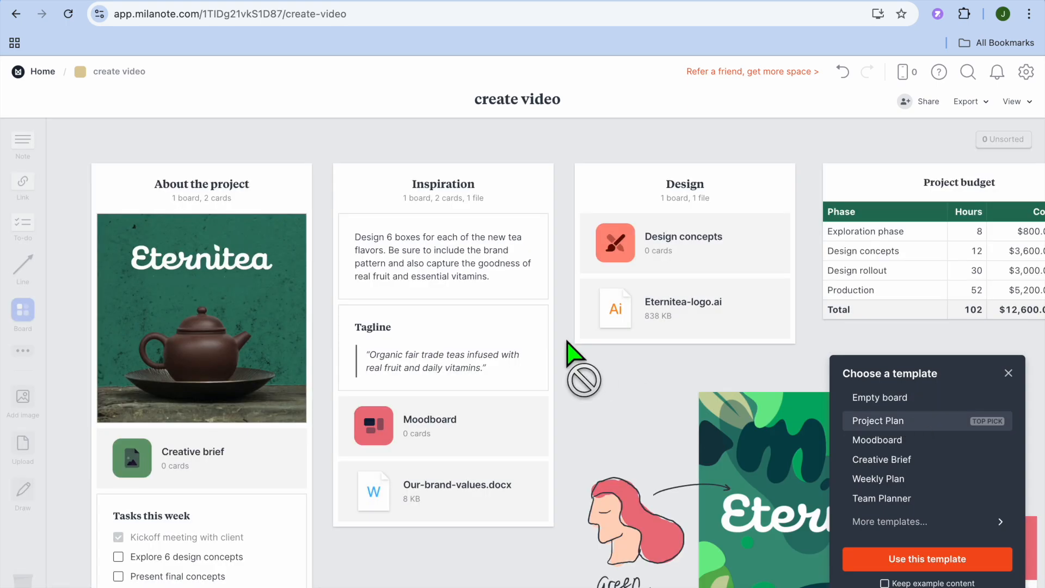
scroll(571, 351, "down", 5)
scroll(572, 355, "up", 5)
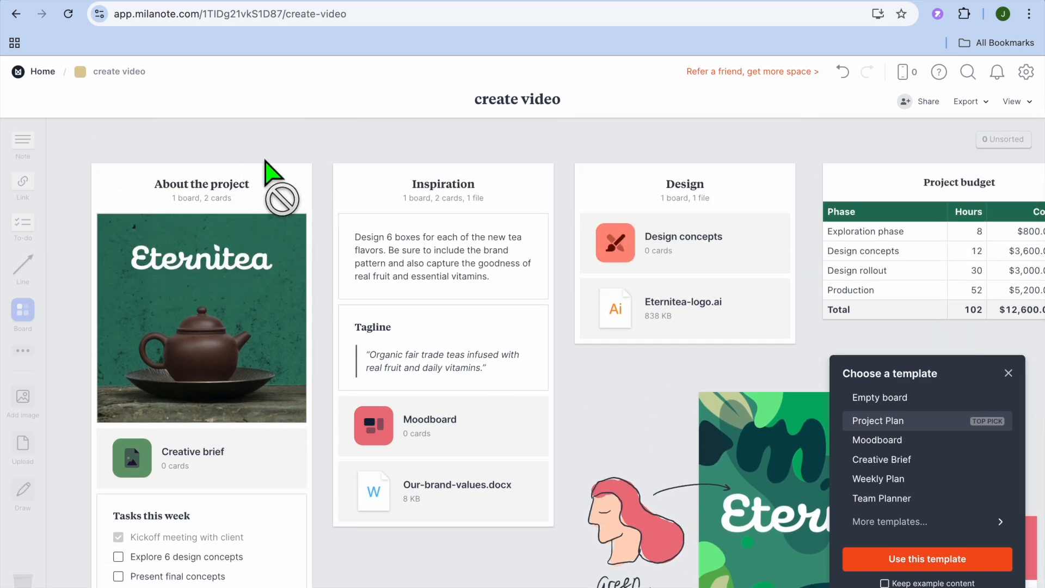
left_click(1008, 373)
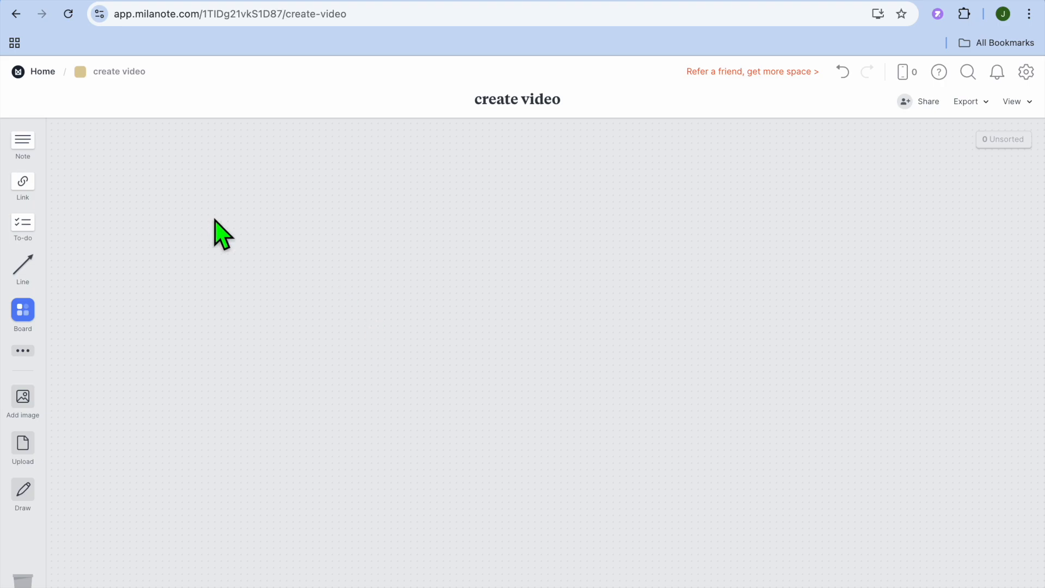
Add a note in the upper middle of the board reading "i want to creste a tutorial".
left_click_drag(28, 148, 423, 203)
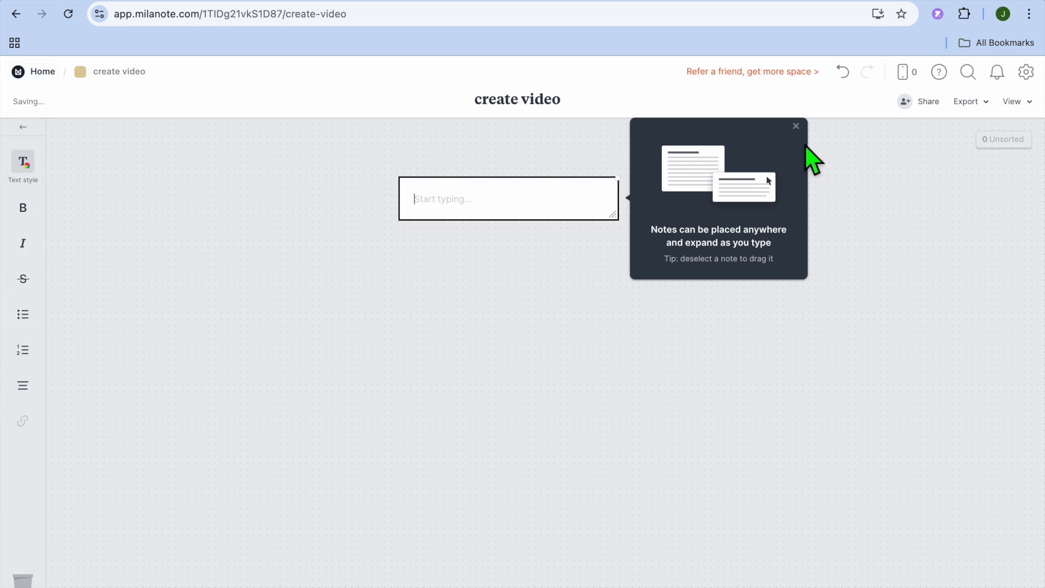
left_click(796, 126)
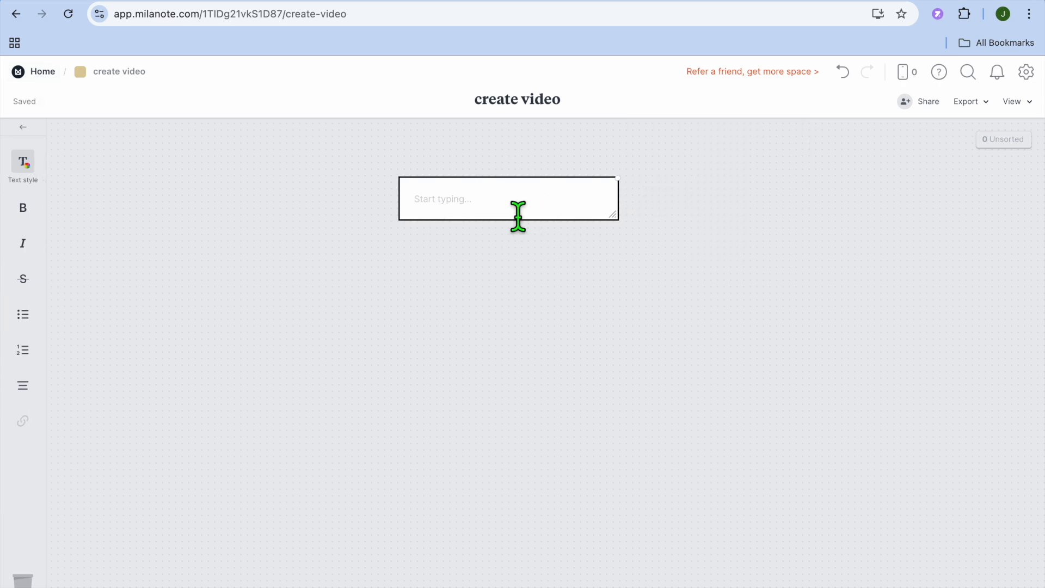
type("i want to creste s tutorial")
left_click(488, 200)
key("BackSpace")
key("BackSpace")
type("al")
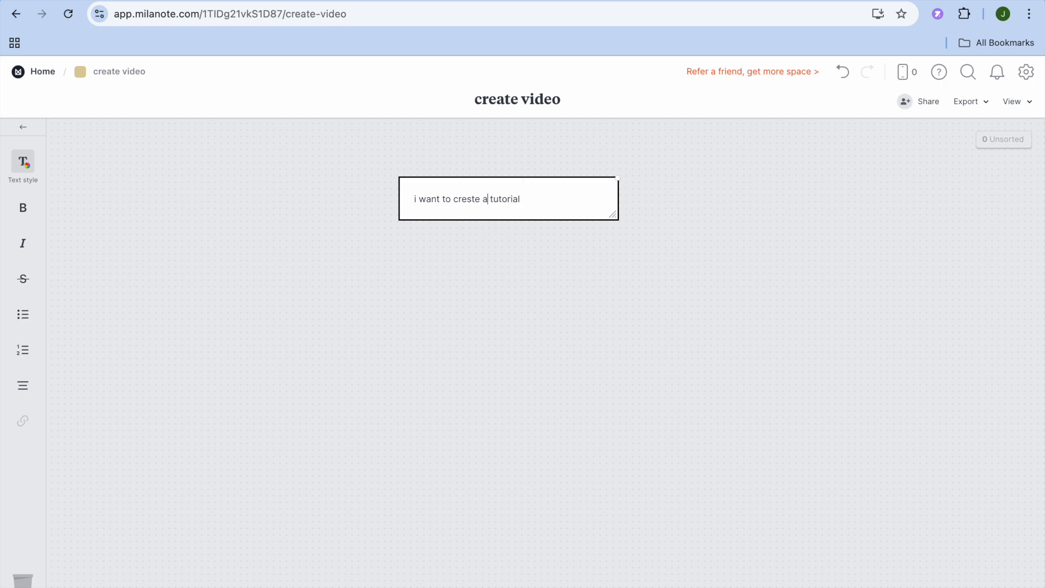
left_click(565, 214)
key("Return")
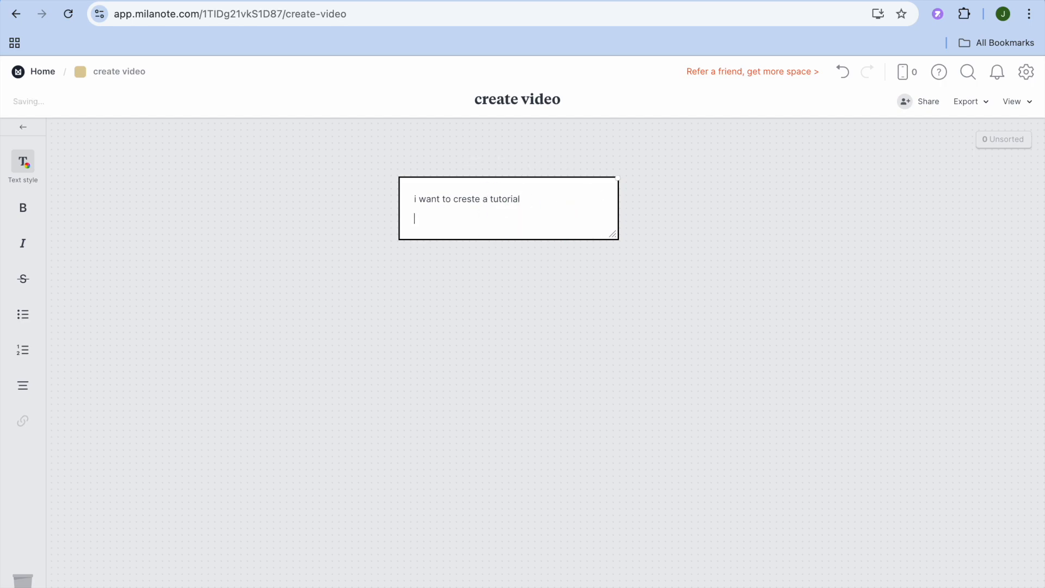
key("BackSpace")
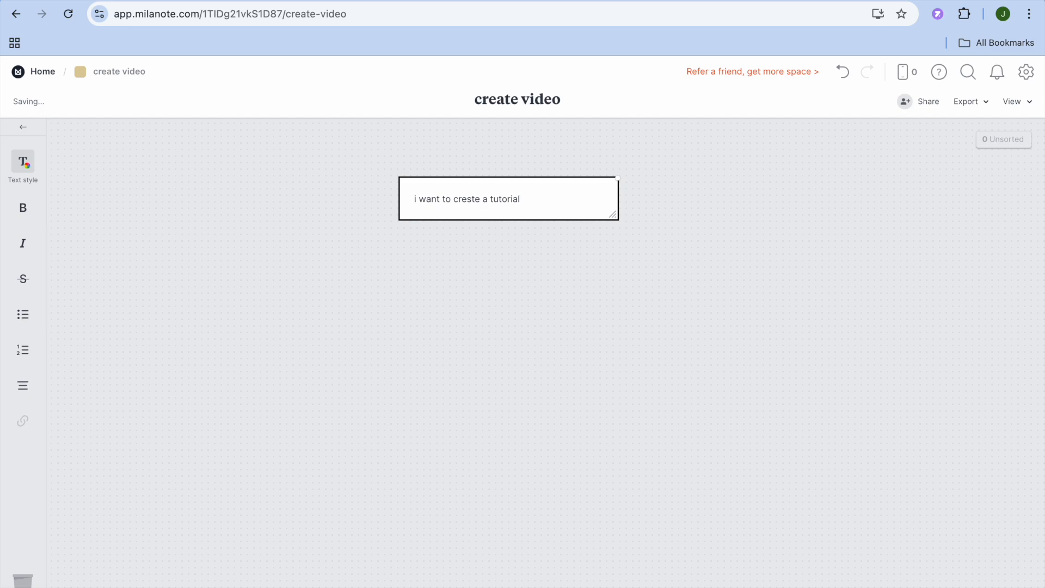
left_click(520, 279)
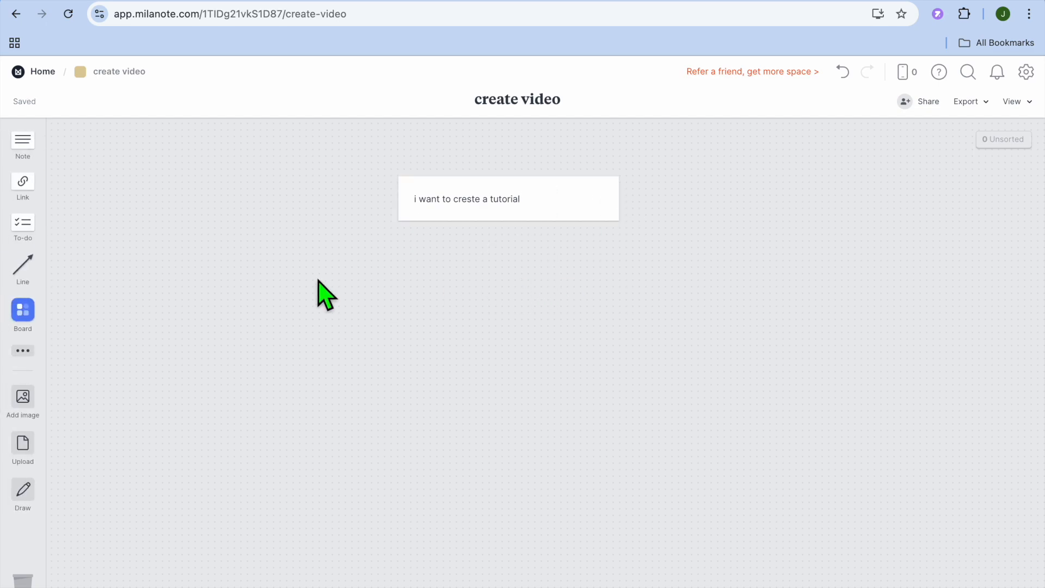
Set the tutorial note's card background to turquoise.
left_click(554, 201)
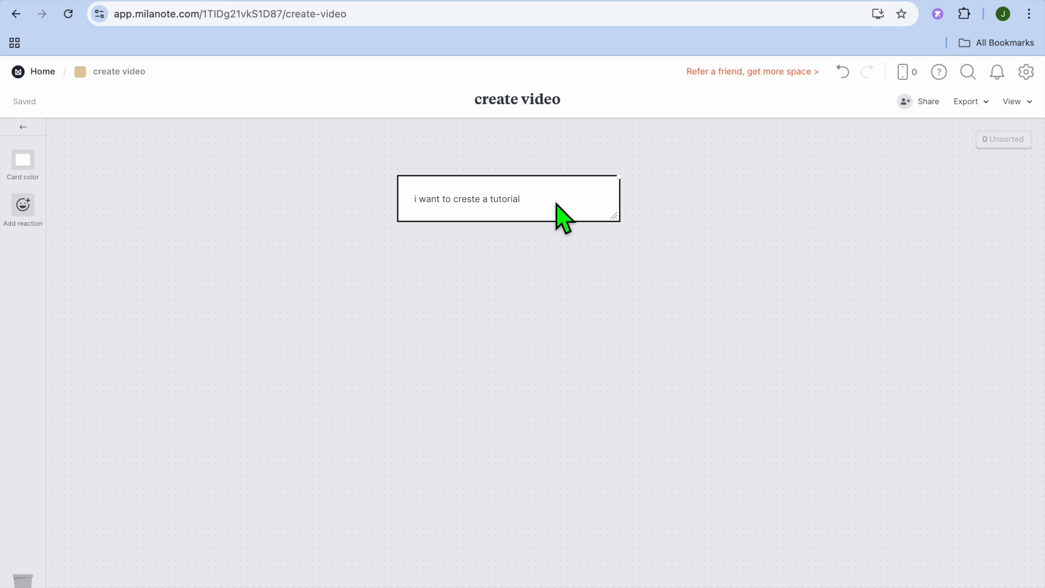
left_click(550, 199)
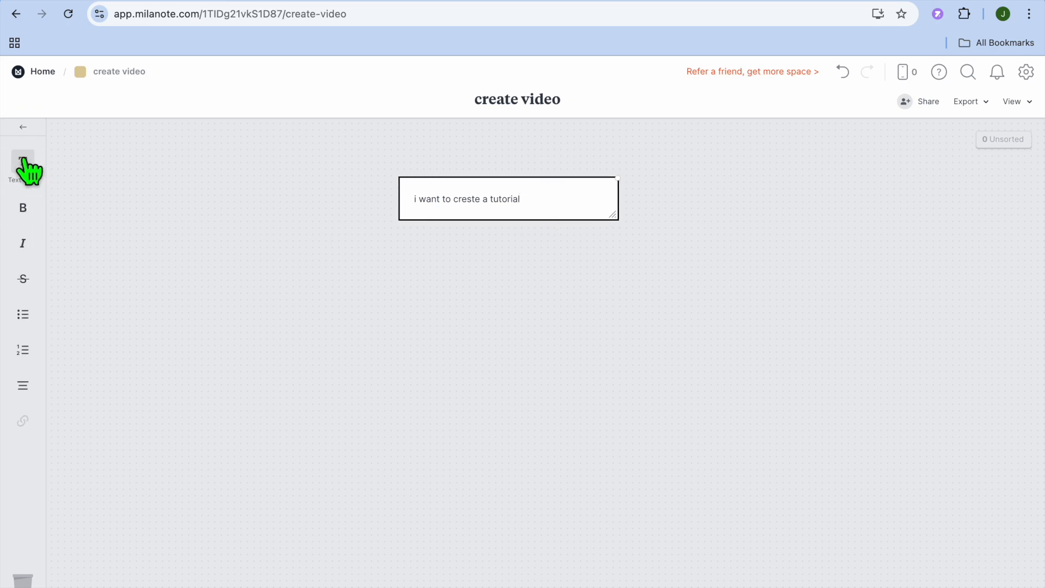
key("Escape")
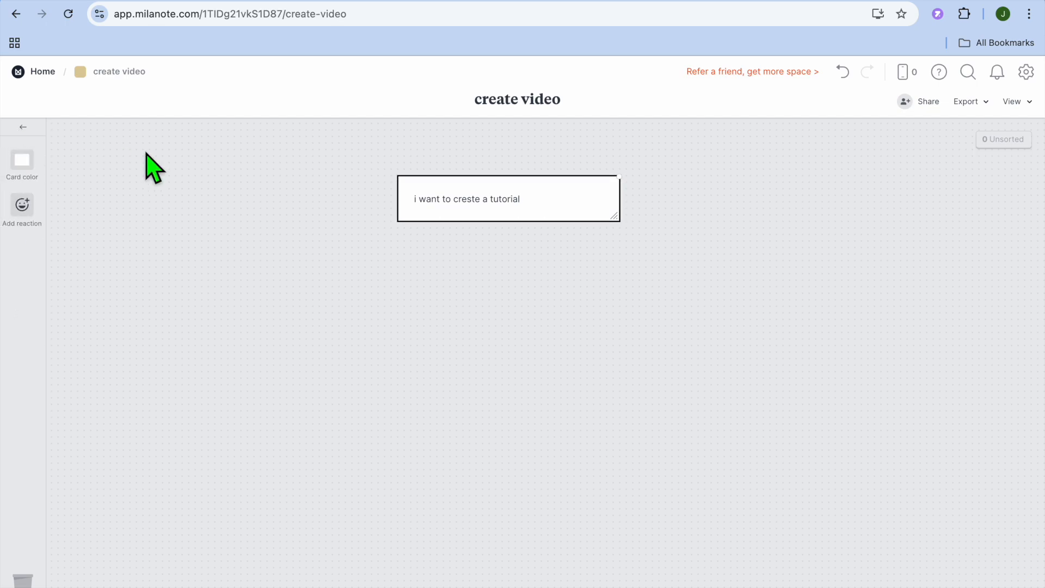
left_click(28, 161)
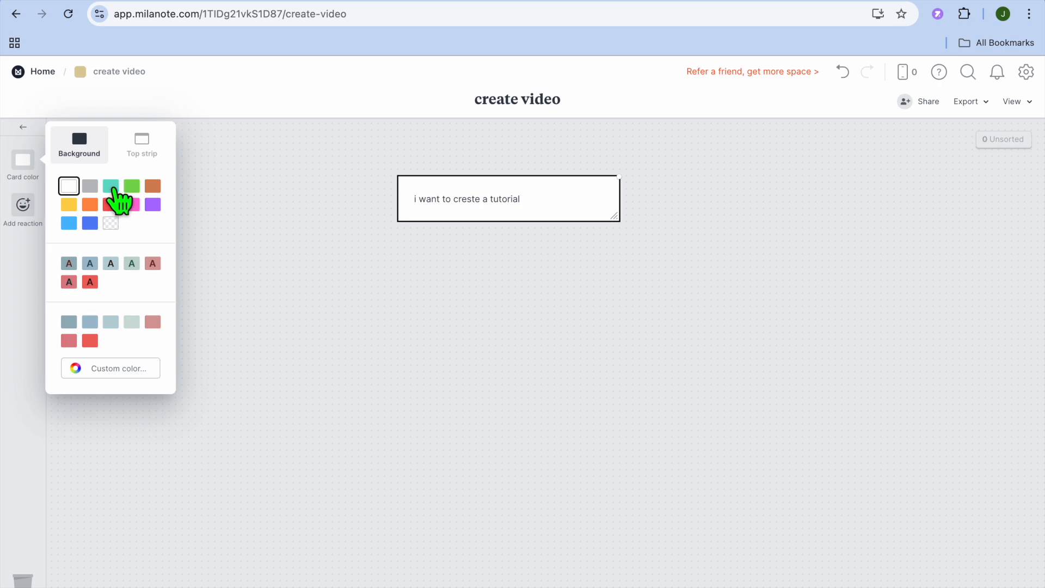
left_click(111, 187)
left_click(217, 212)
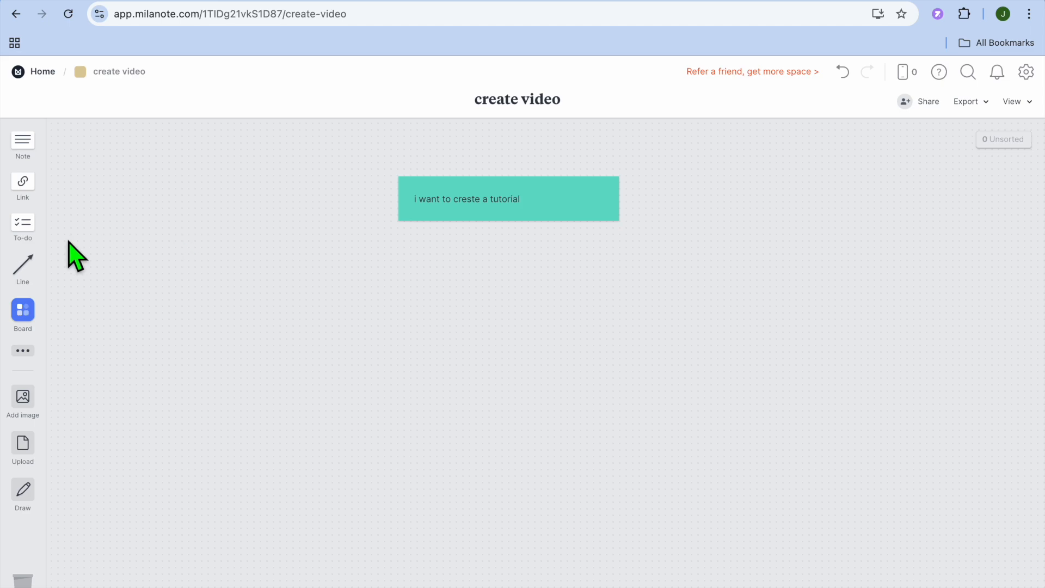
Add a to-do list beside the note with the tasks "to brainstorm ideas" and "record video".
left_click_drag(26, 229, 113, 248)
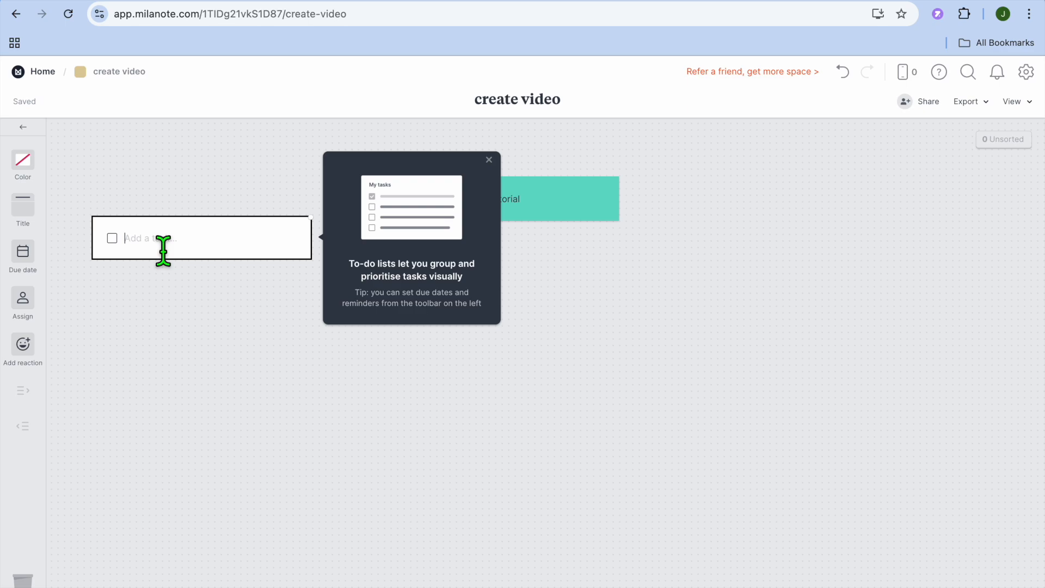
type("b")
key("BackSpace")
type("to brainstor, i")
key("BackSpace")
key("BackSpace")
key("BackSpace")
type("m ideas")
key("Return")
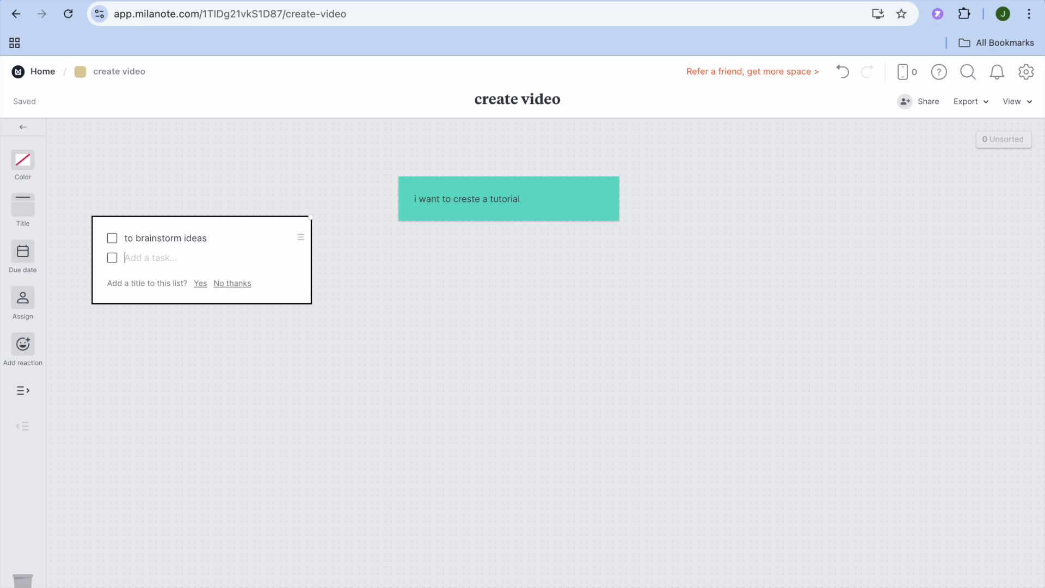
type("record video")
key("Return")
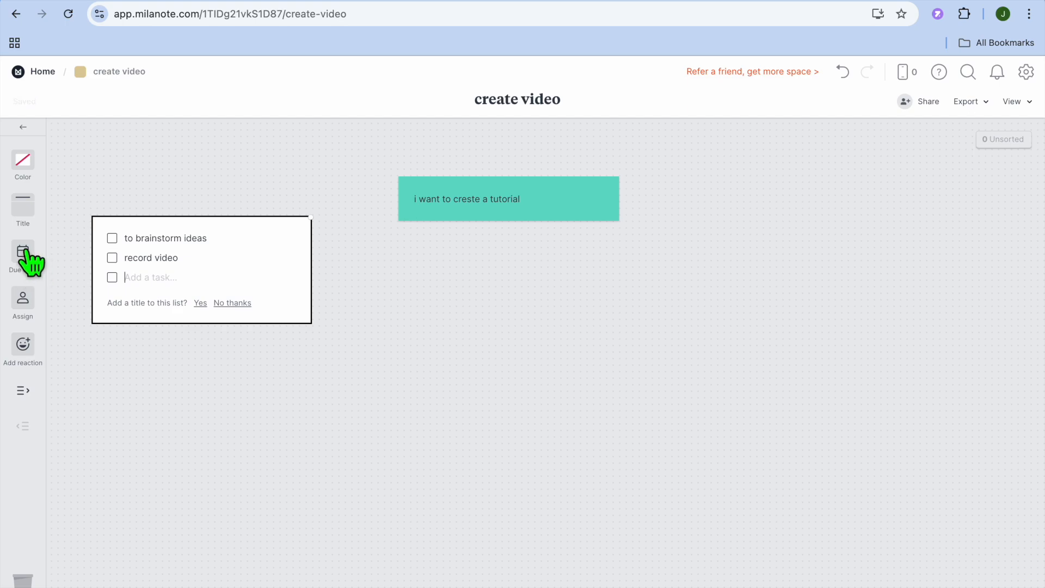
Set the due date of the "record video" task to February 14, 2025.
left_click(198, 262)
left_click(24, 252)
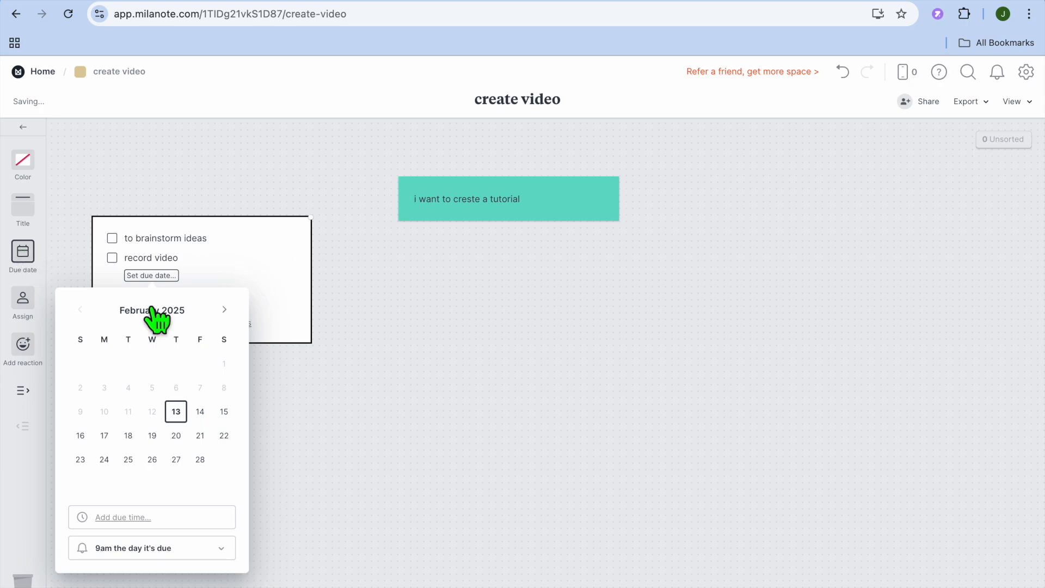
left_click(201, 412)
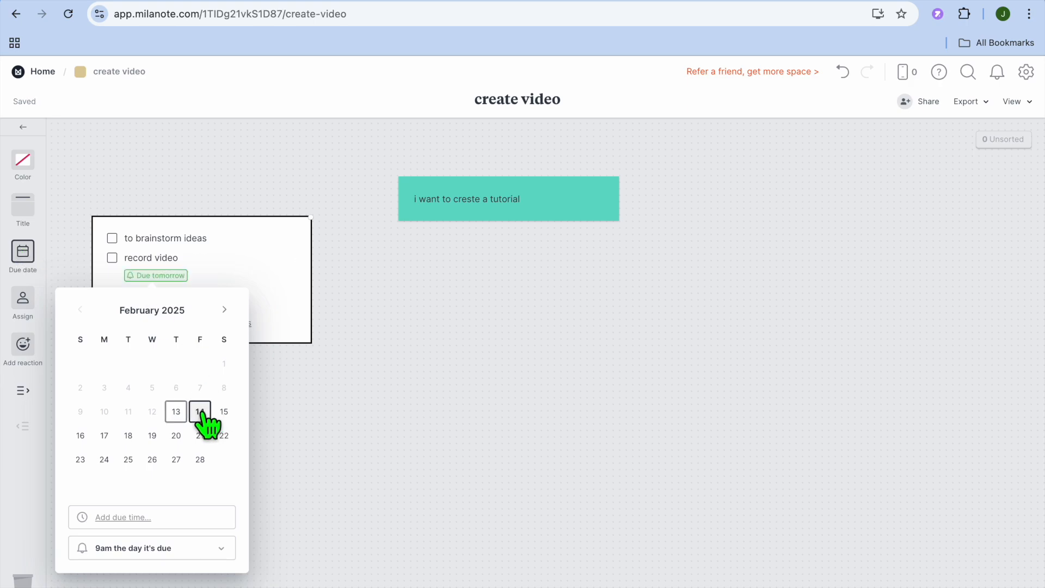
left_click(303, 409)
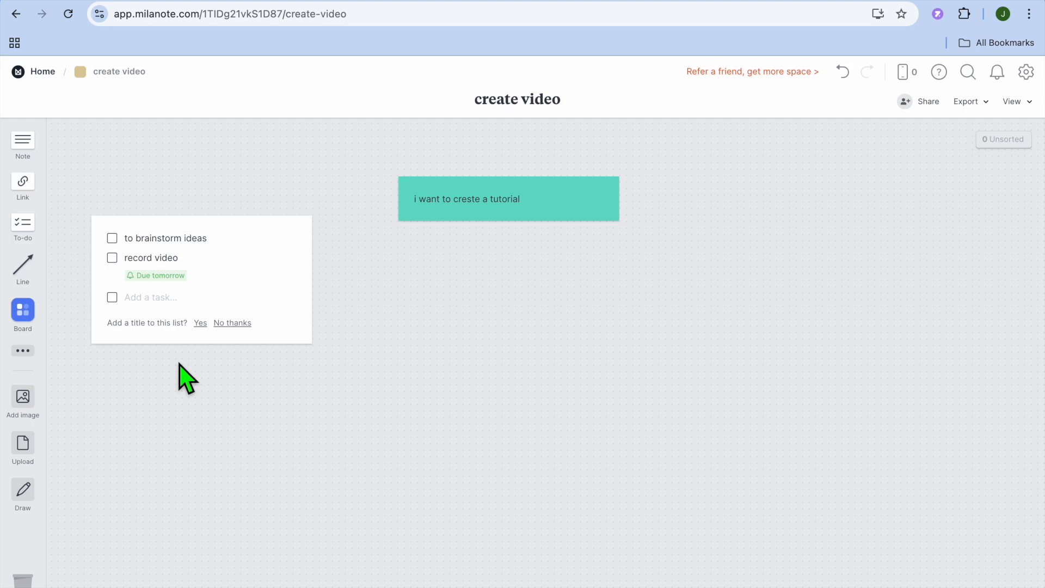
Add an empty link card to the board and position it well below the turquoise note.
left_click_drag(27, 195, 443, 296)
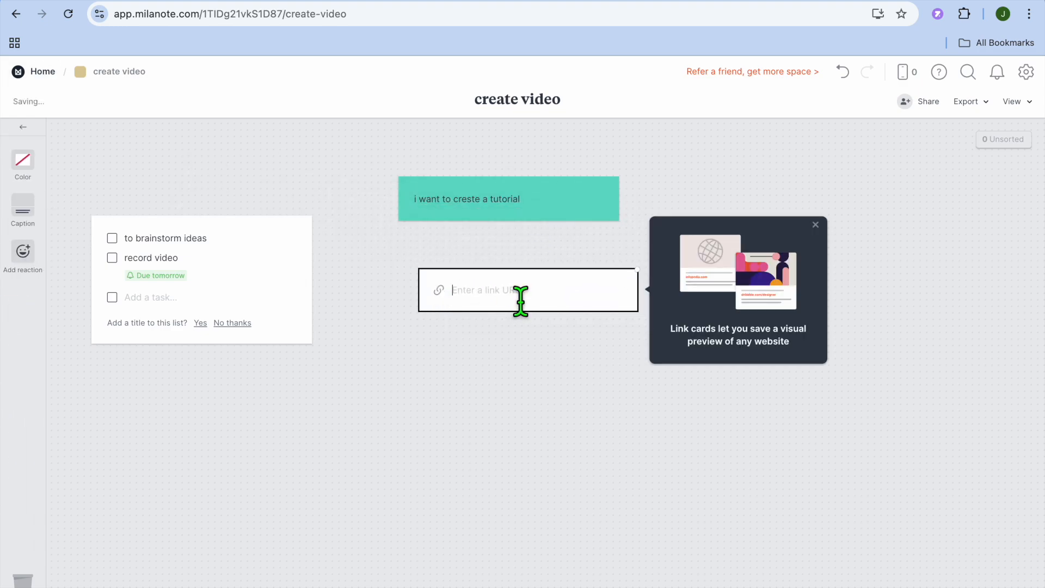
left_click(815, 225)
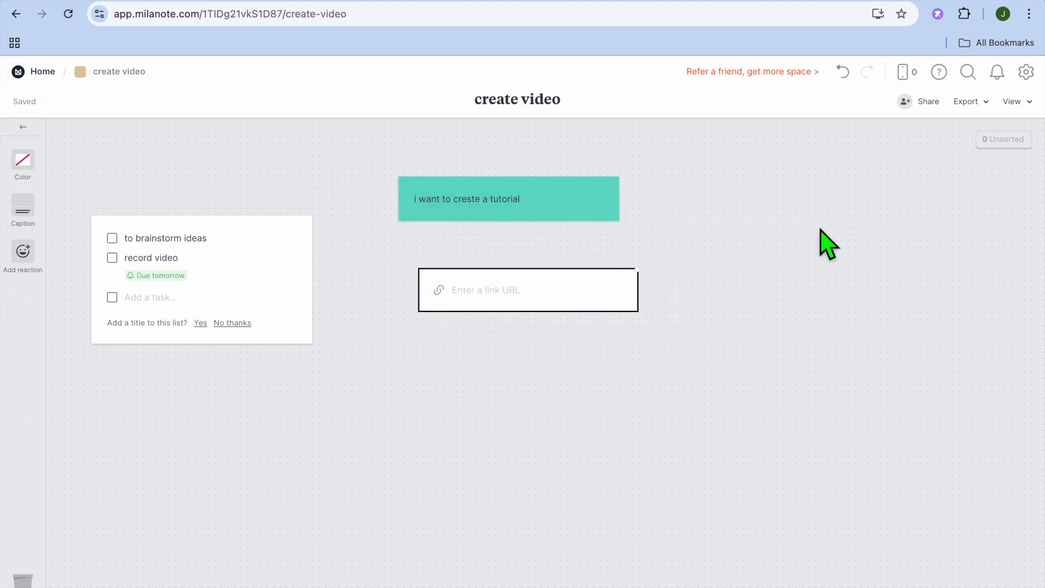
left_click(24, 129)
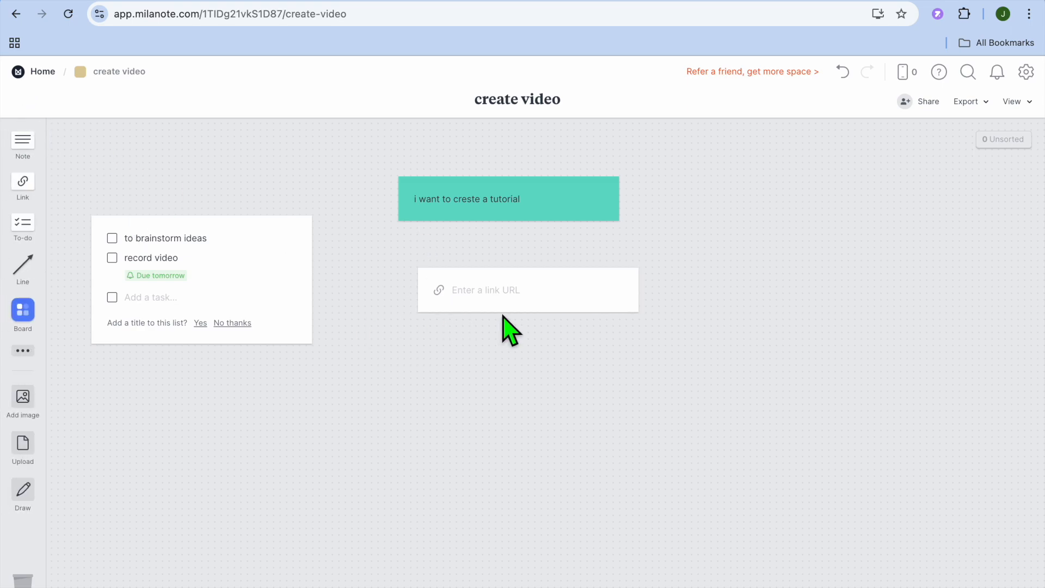
left_click_drag(511, 278, 511, 364)
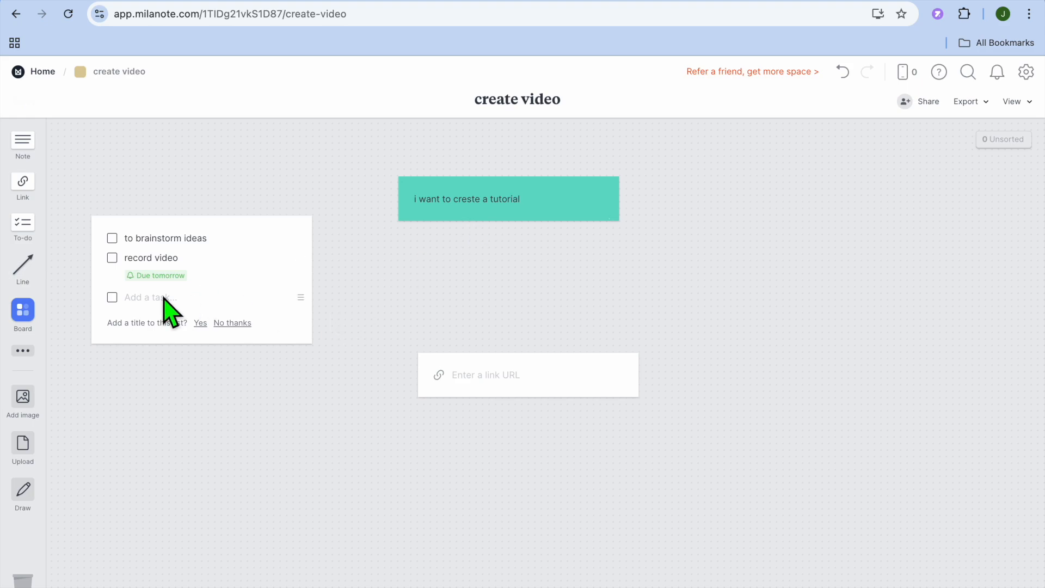
Browse the recommended pictures in the image library for the "create video" board and close it without adding one.
left_click(22, 412)
left_click(29, 403)
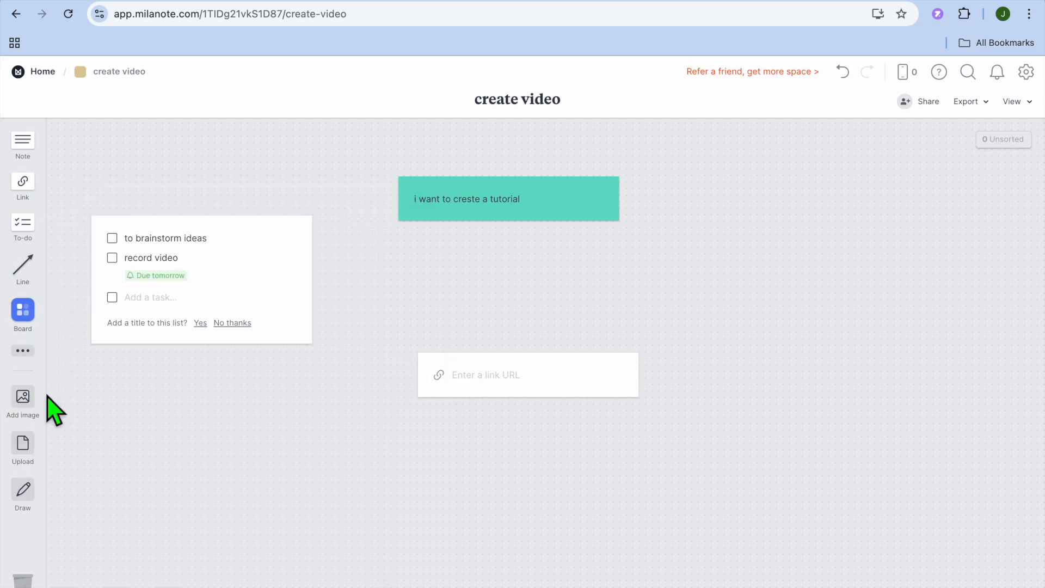
left_click(24, 408)
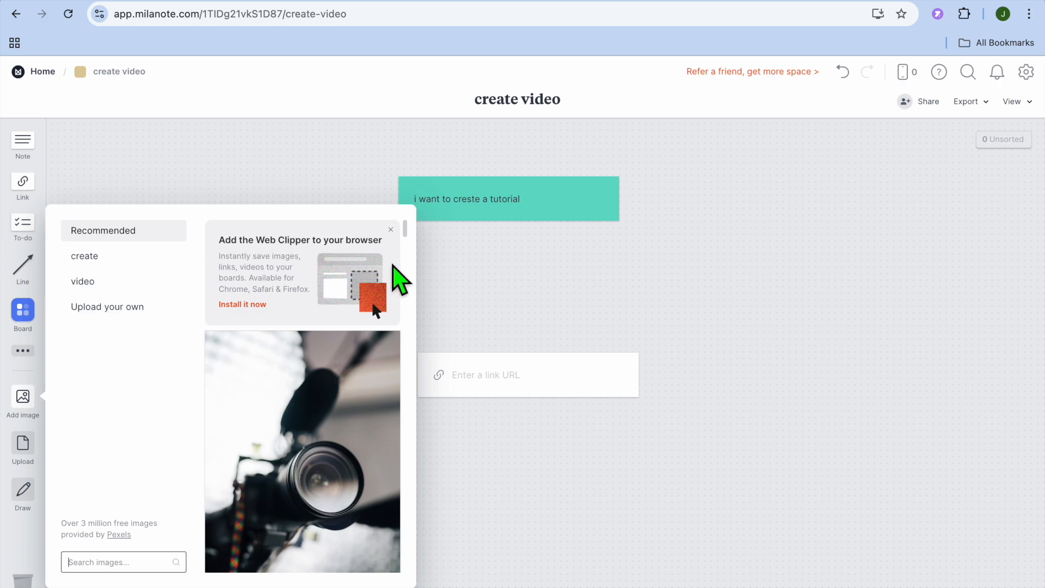
left_click(485, 539)
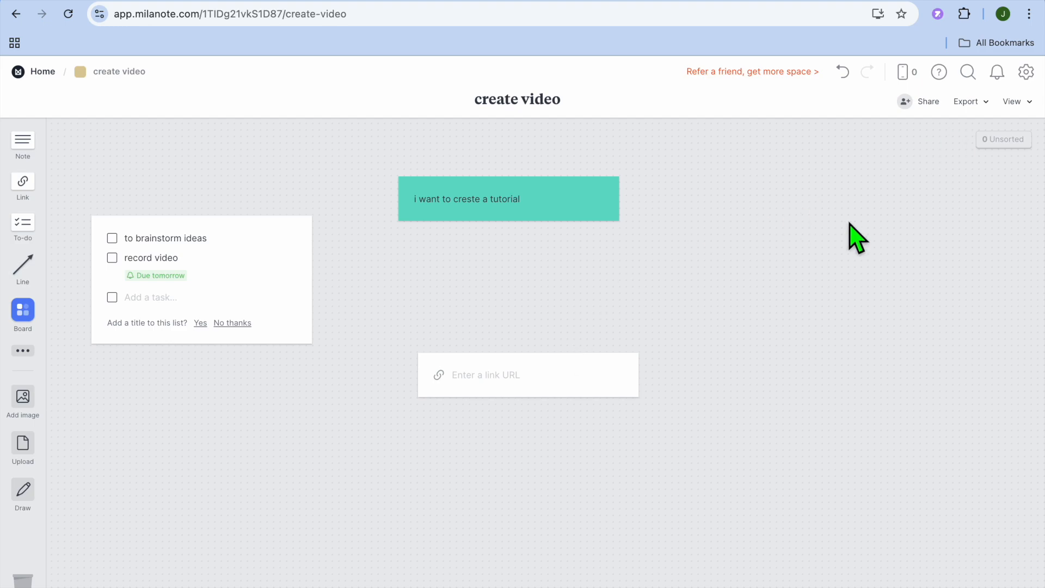
Review the board's sharing options for inviting editors and enabling a read-only link, and close them.
left_click(915, 107)
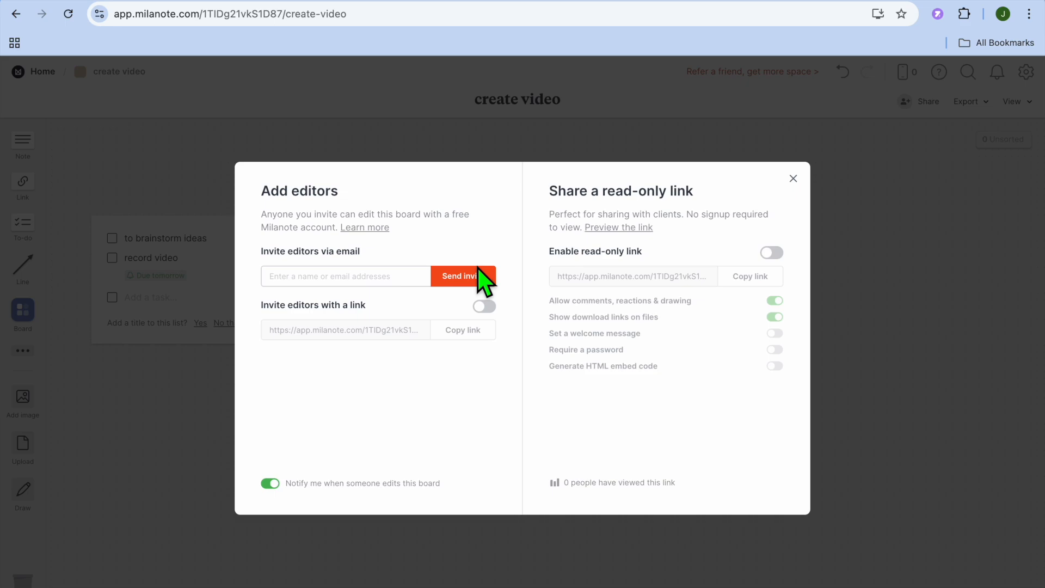
left_click(394, 285)
left_click(793, 179)
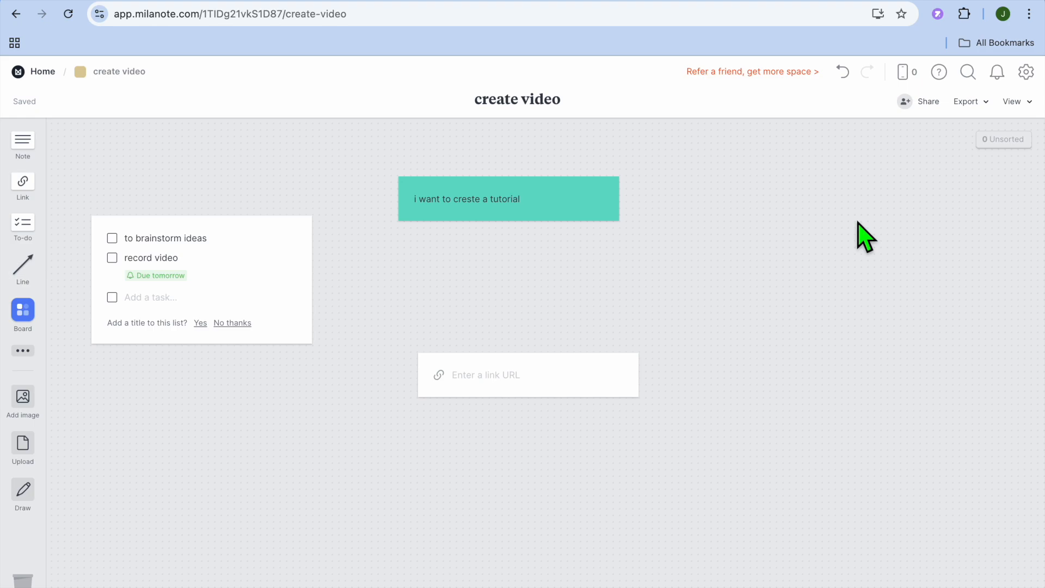
Examine the export formats offered for the current board layout and for conversion to a linear document.
left_click(979, 102)
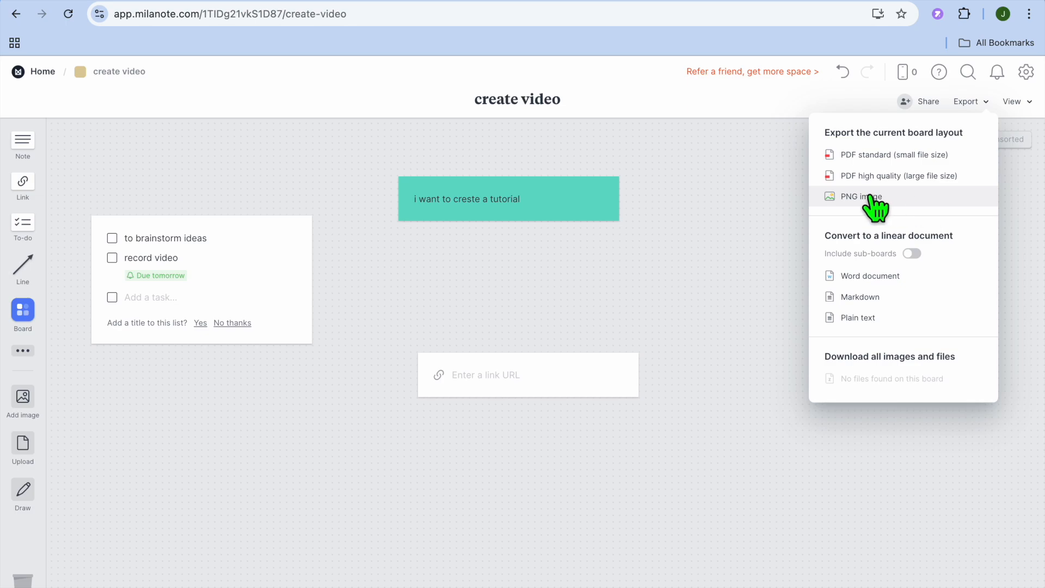
left_click(731, 337)
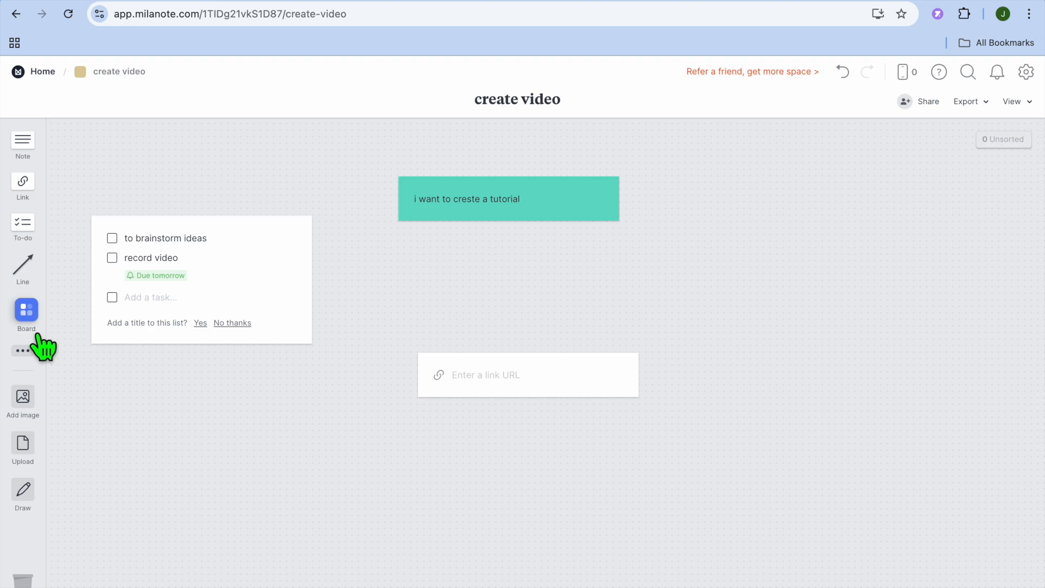
mouse_move(779, 2)
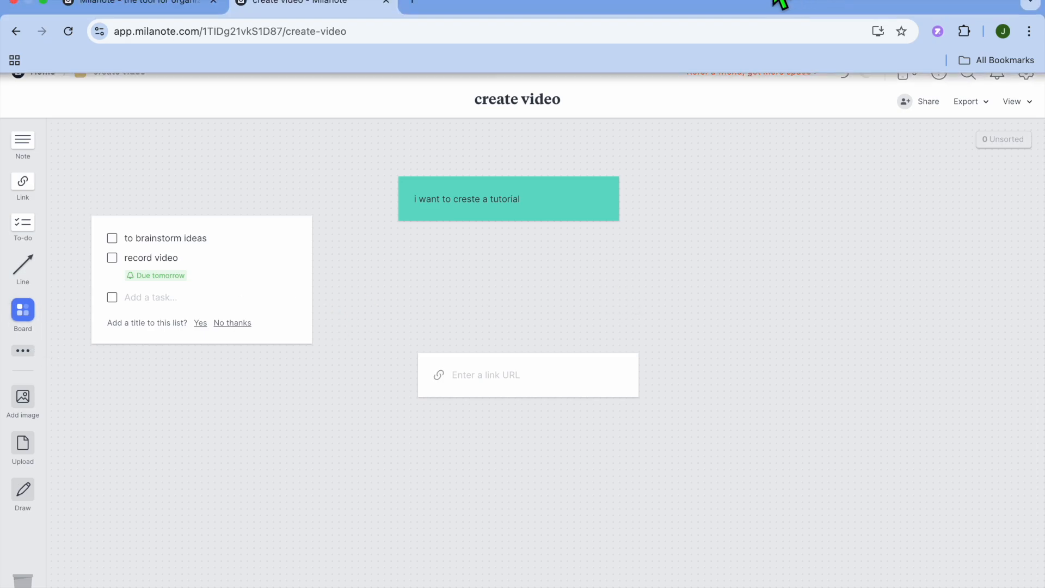